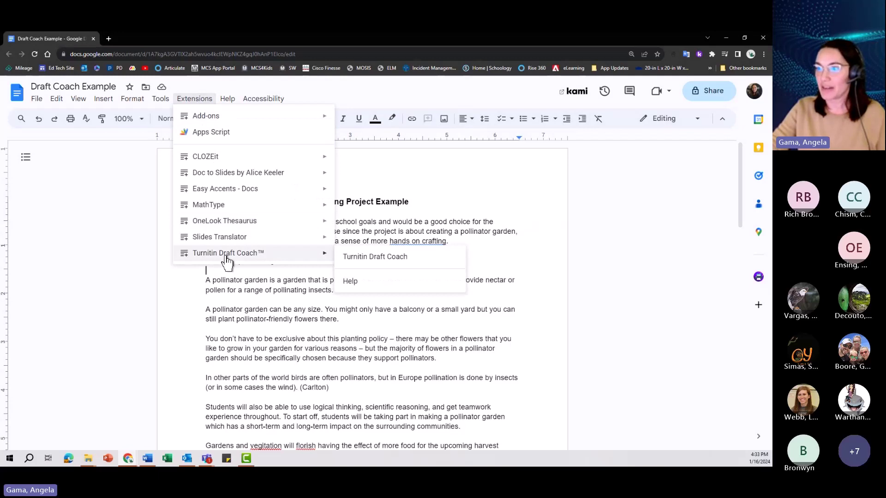
Open Turnitin Draft Coach for the document and go to its Similarity Check.
click(376, 258)
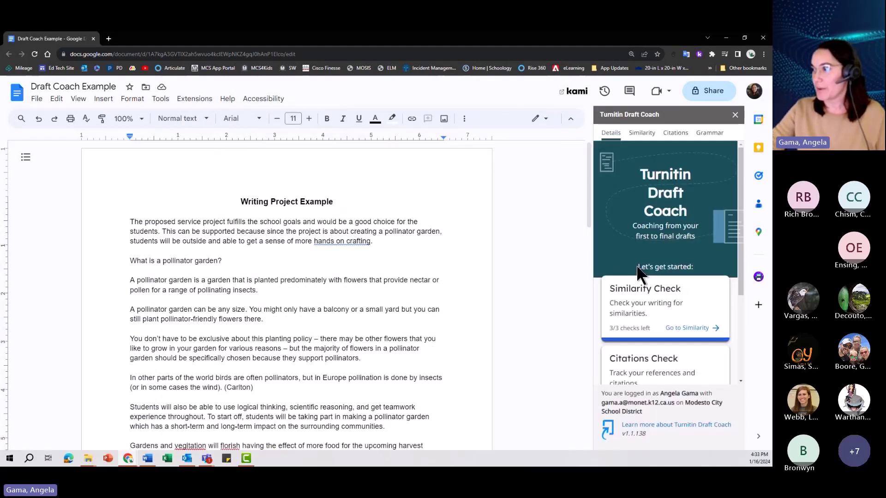
scroll(665, 249, down, 2)
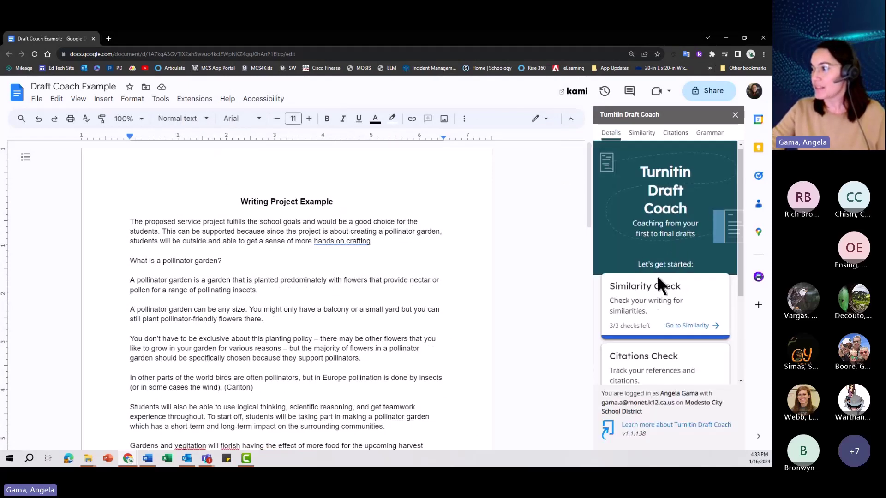
scroll(646, 256, down, 1)
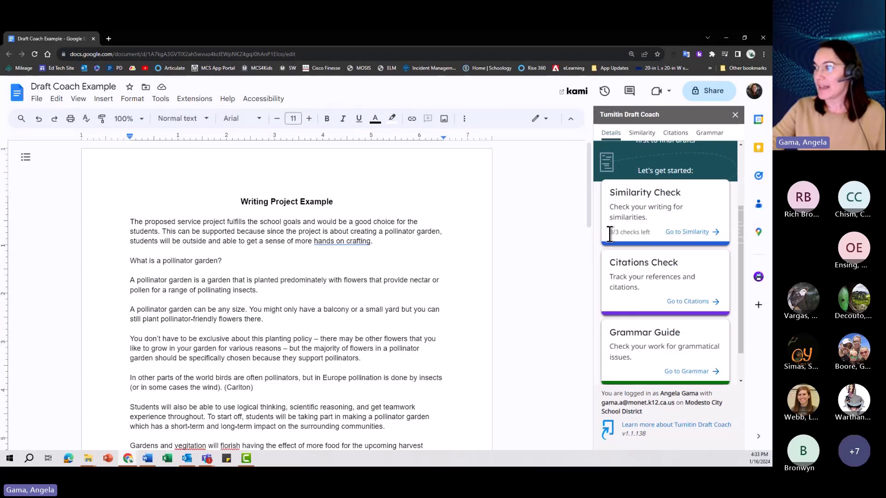
drag(609, 232, 618, 233)
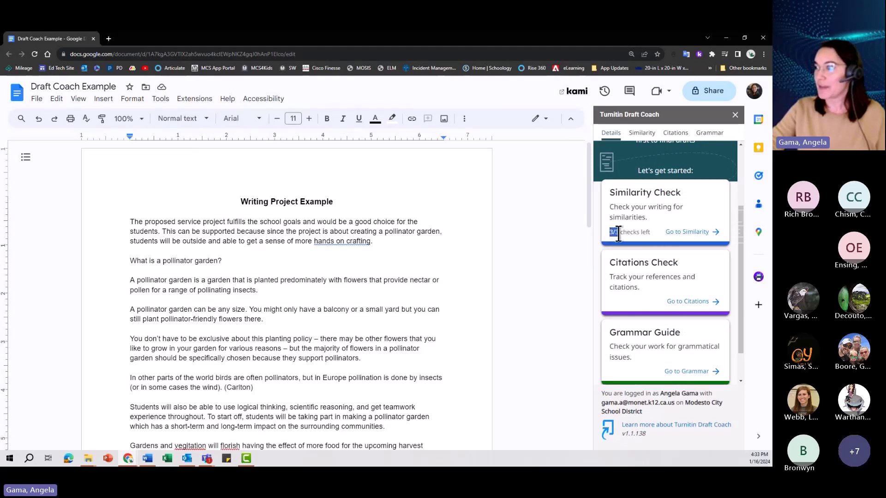
click(688, 232)
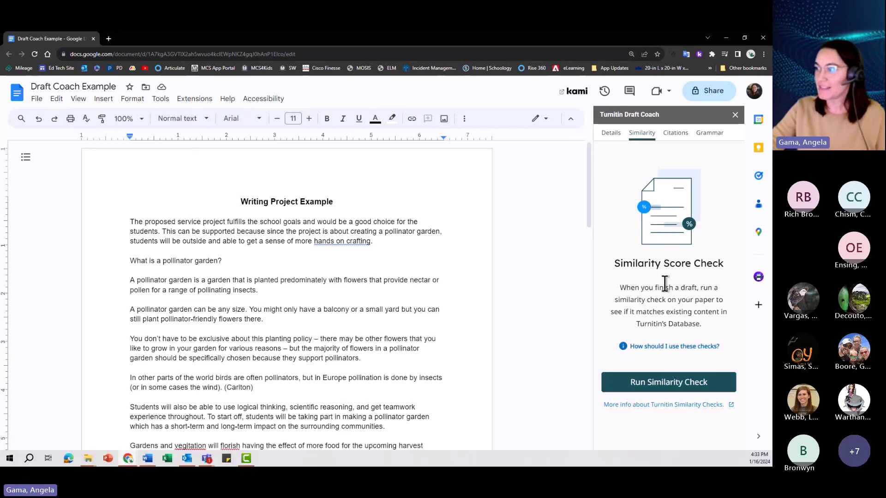
Review the guidance on when to use the three similarity checks, then return to the Similarity Check.
click(672, 348)
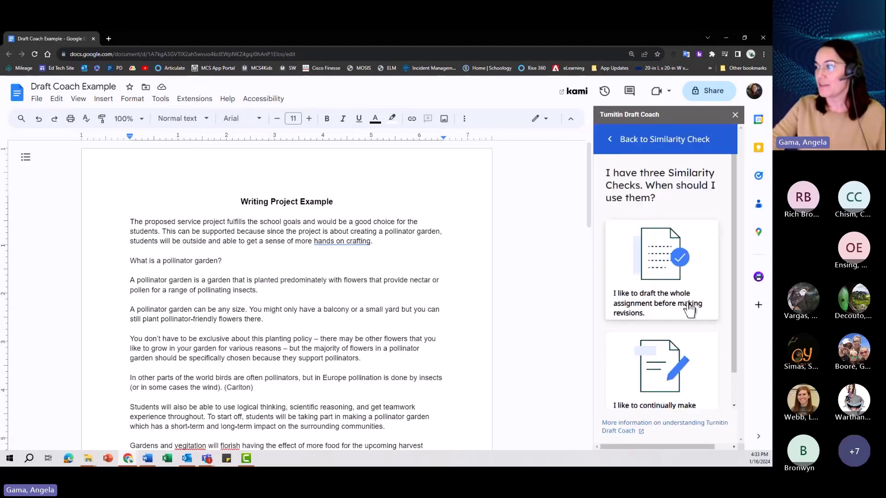
scroll(688, 316, down, 1)
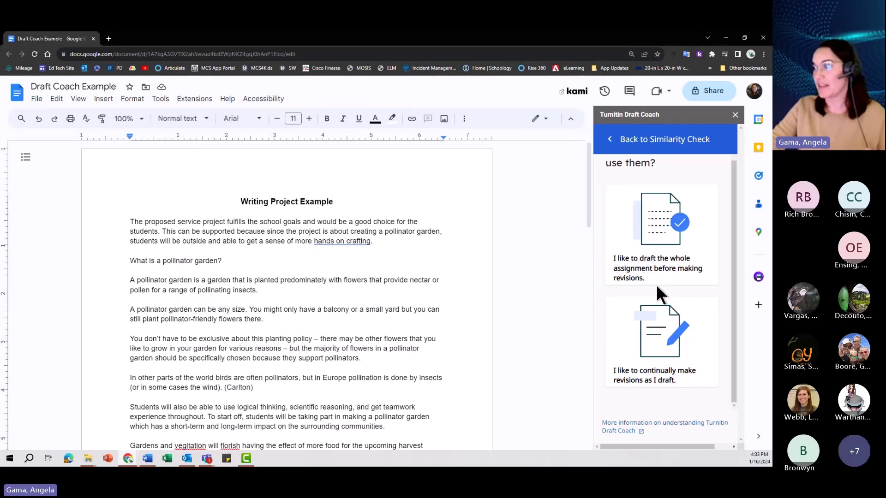
click(610, 140)
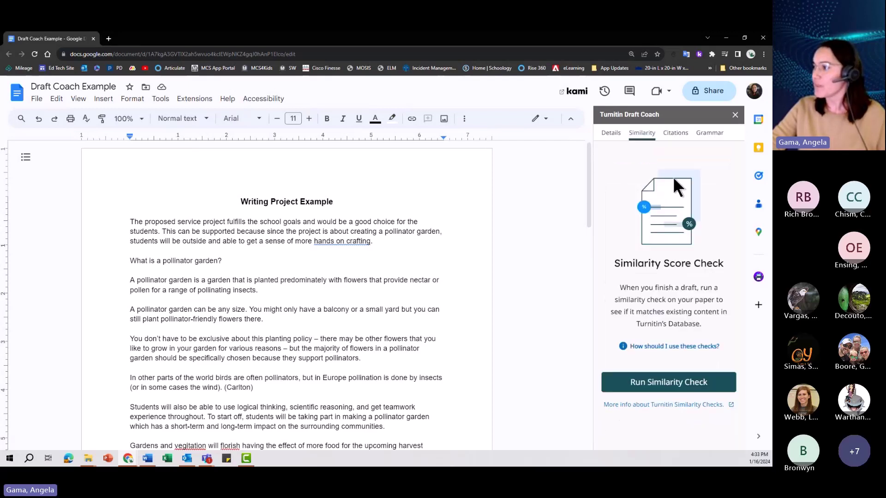
click(671, 387)
click(700, 381)
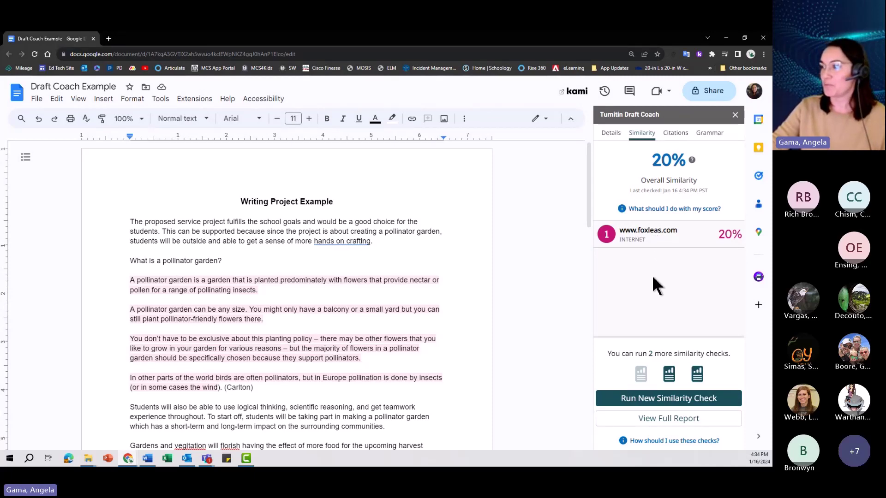
click(653, 240)
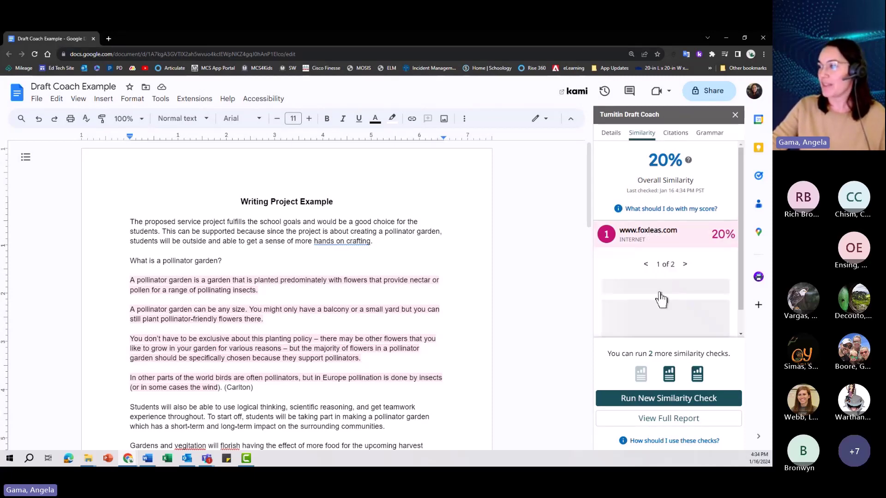
scroll(665, 286, down, 5)
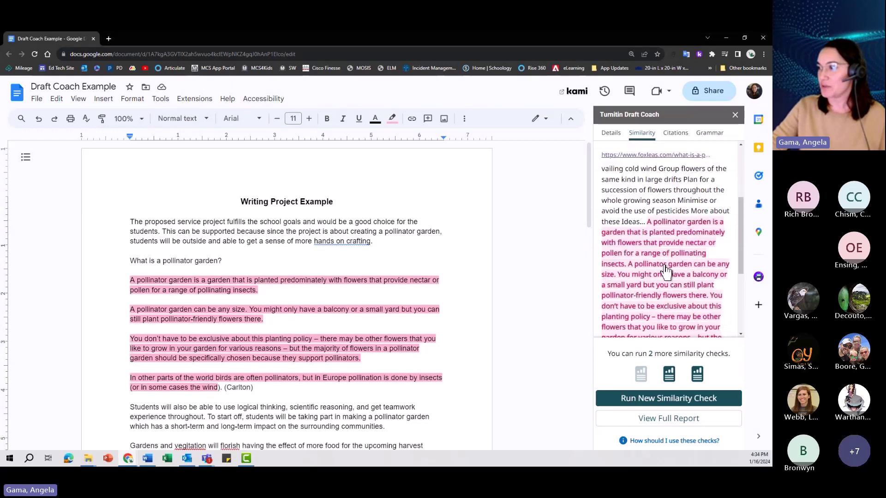
scroll(672, 282, up, 6)
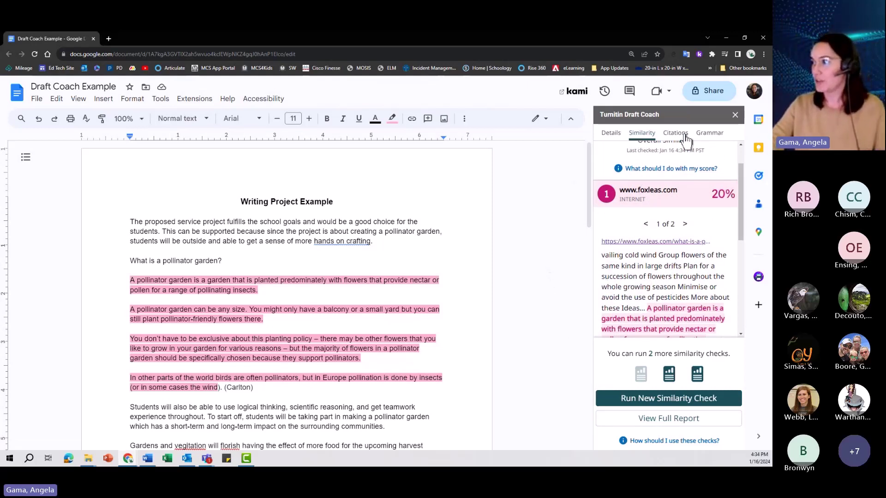
Open the full similarity report and compare its All Sources list with its Top sources list.
click(668, 419)
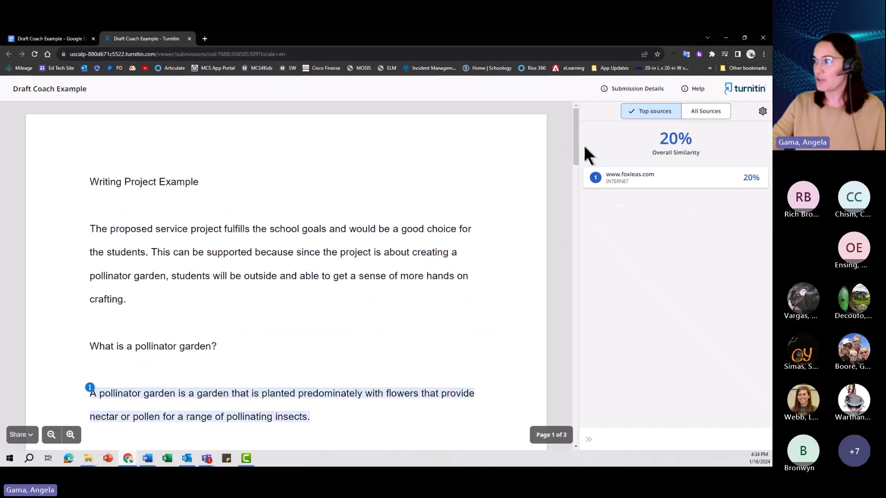
click(712, 112)
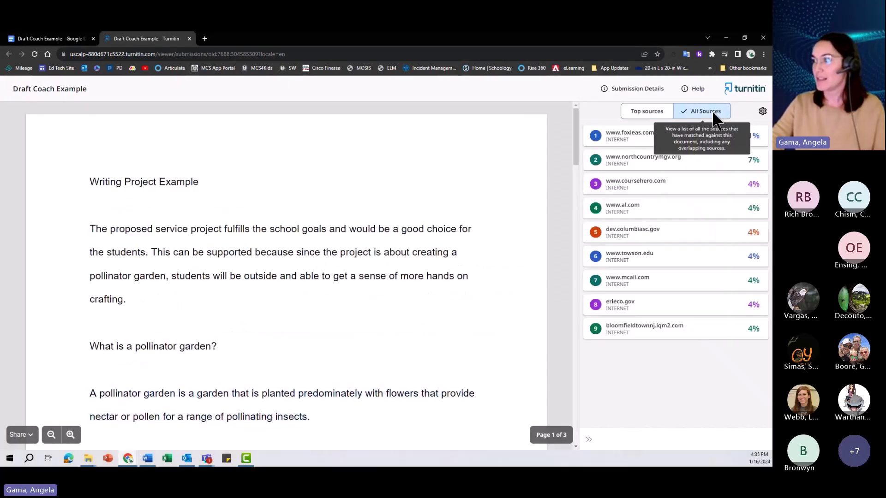
click(646, 112)
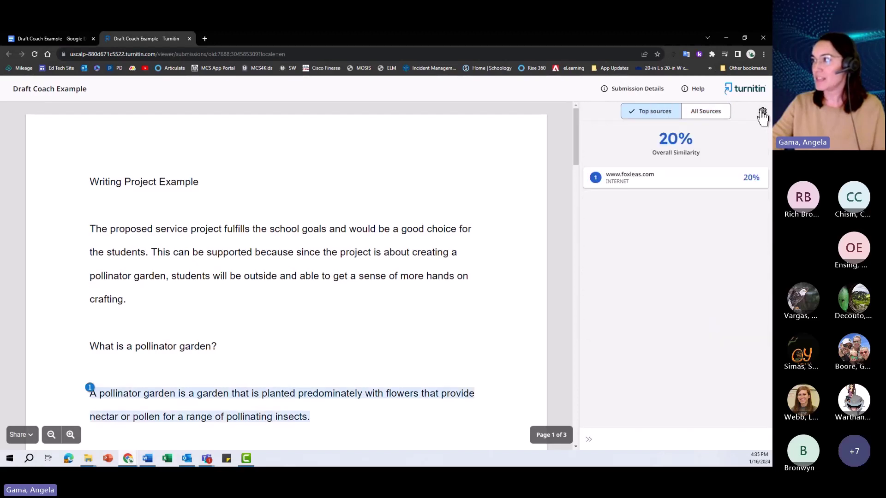
Open the similarity report settings and try excluding the bibliography from the report.
click(763, 112)
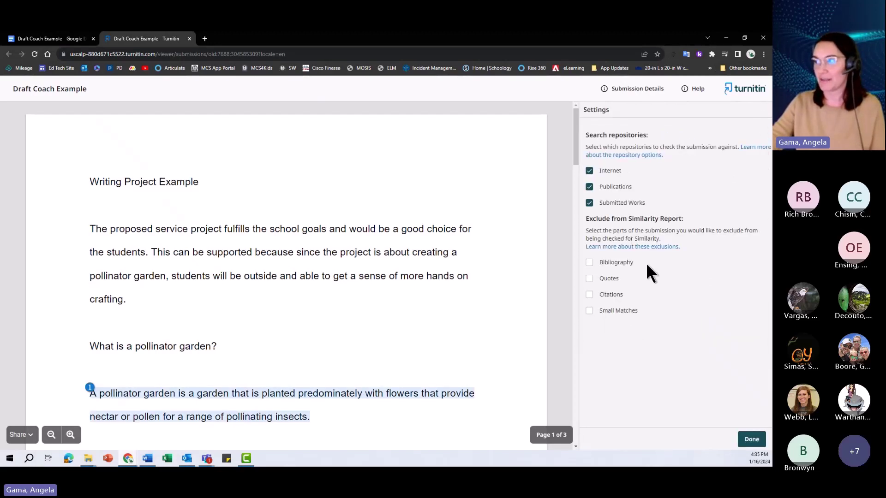
click(613, 267)
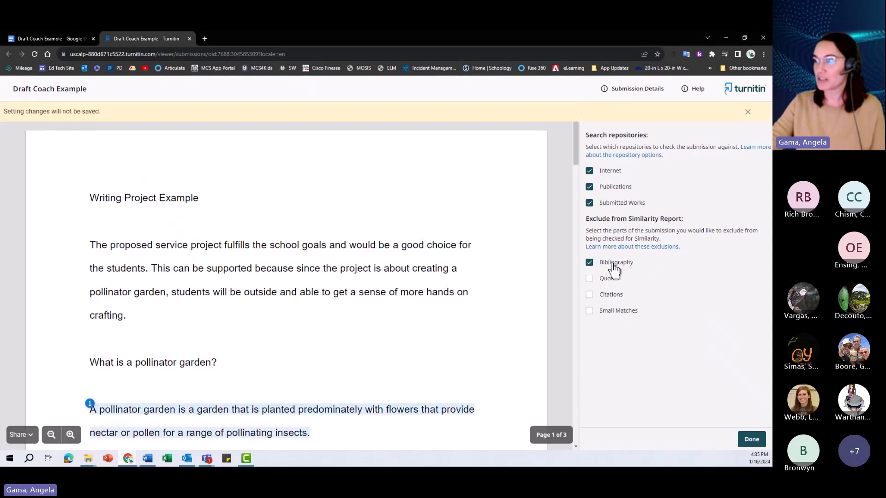
click(618, 268)
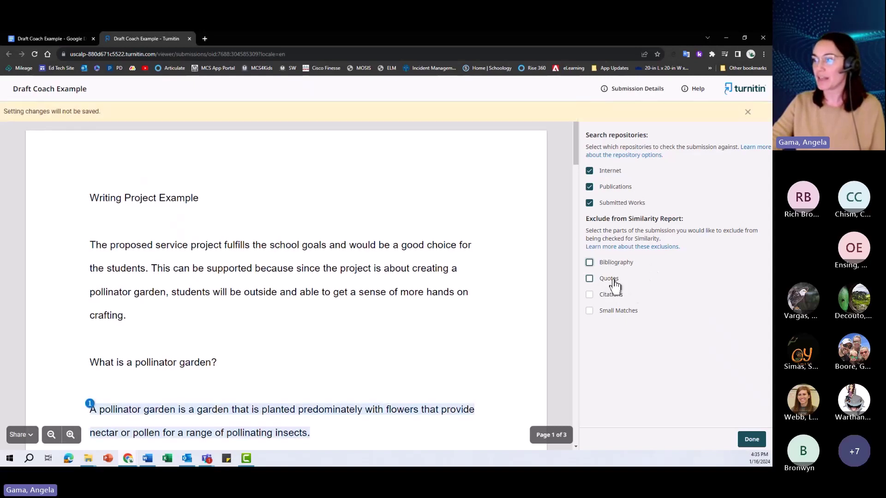
scroll(318, 378, down, 8)
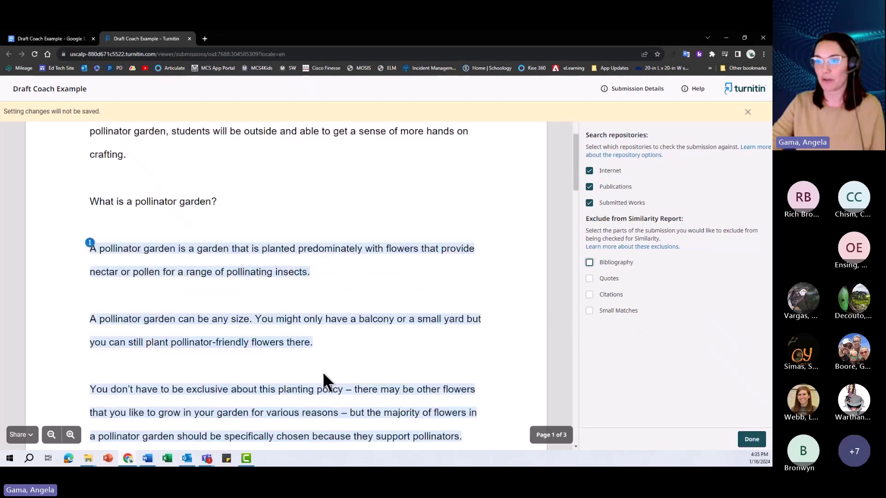
scroll(330, 367, up, 6)
scroll(331, 370, up, 2)
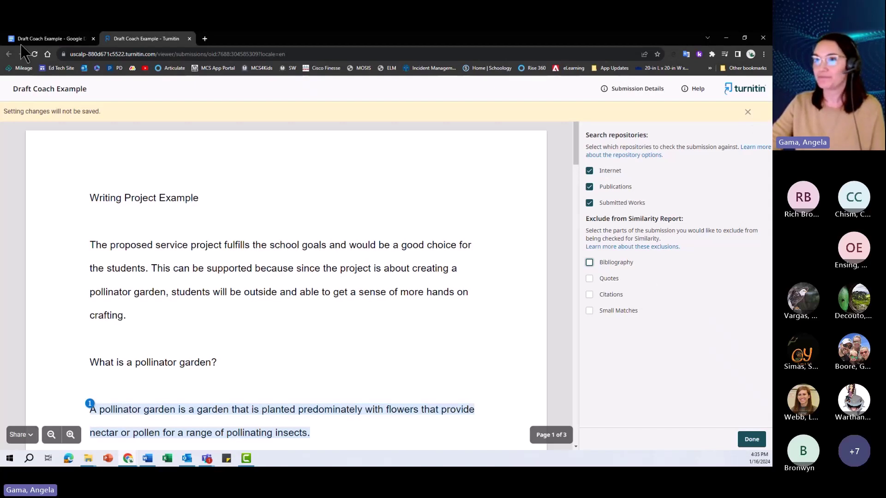
Return to the Draft Coach Example document and run Draft Coach's grammar check on it.
click(48, 41)
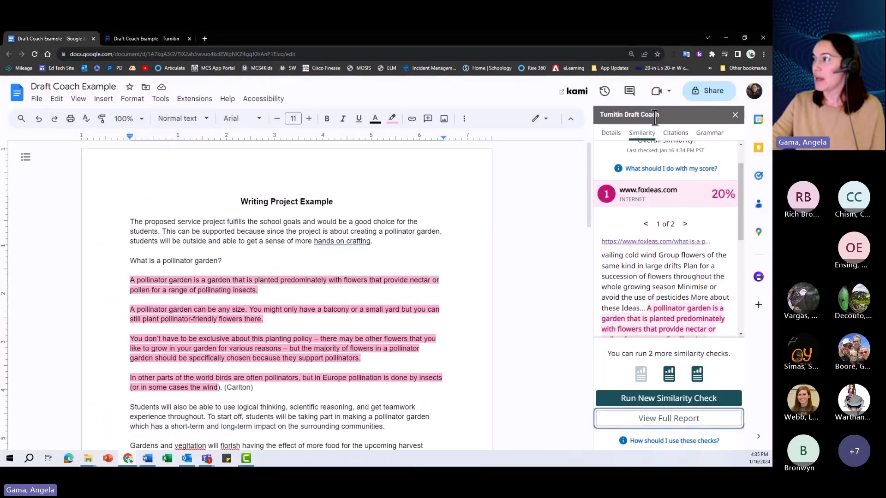
click(708, 134)
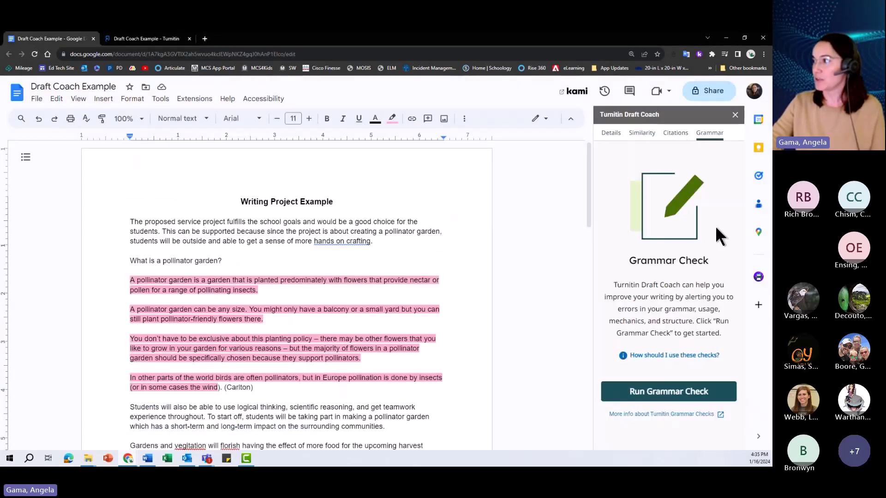
click(664, 396)
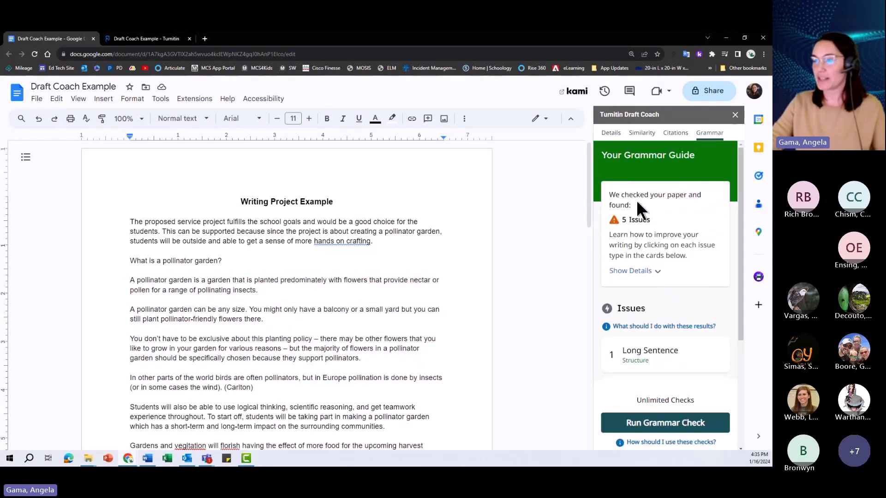
Expand the grammar check details and review the issue summary and the listed issue types.
click(646, 273)
scroll(688, 254, down, 2)
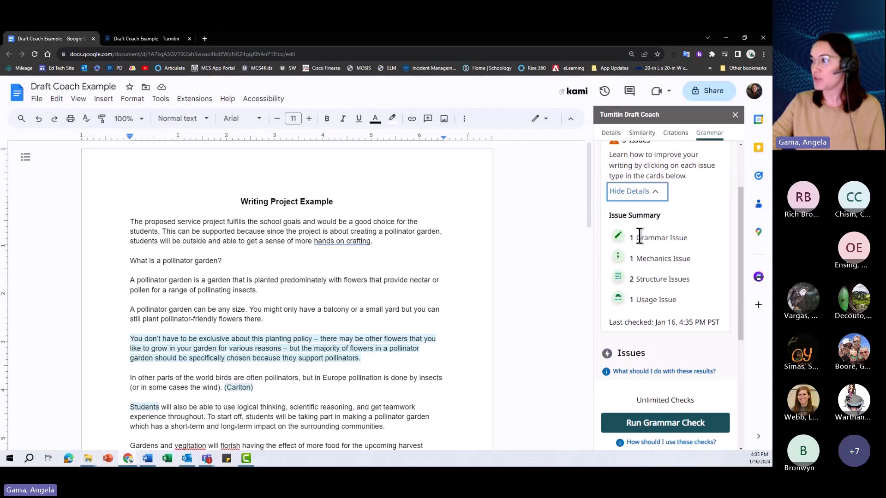
scroll(658, 252, down, 3)
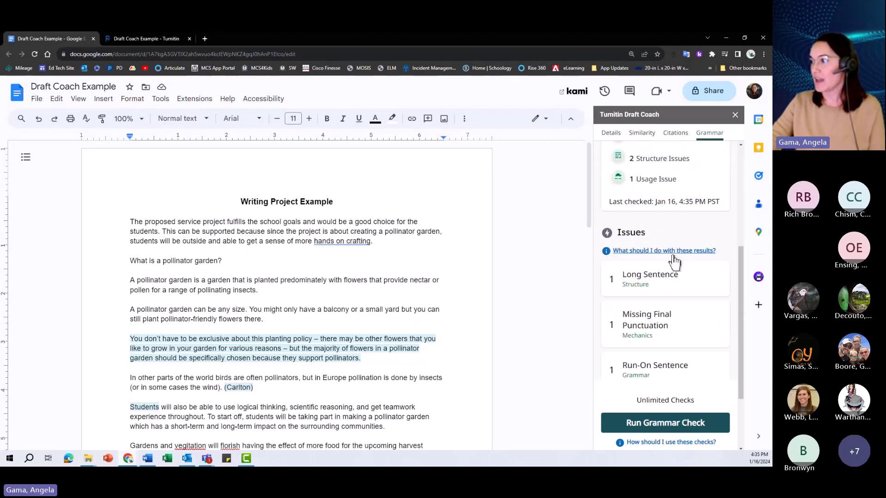
Open the Long Sentence issue and read its explanation, flagged sentence and revision examples.
click(658, 246)
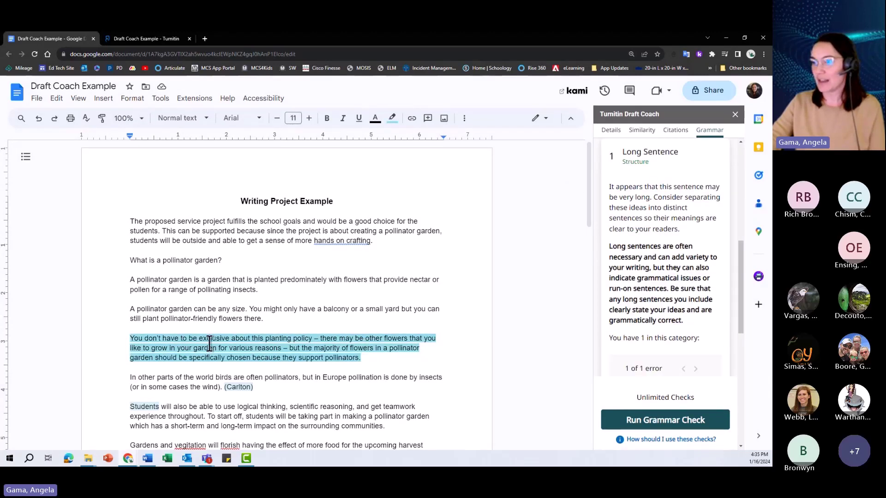
scroll(616, 297, down, 5)
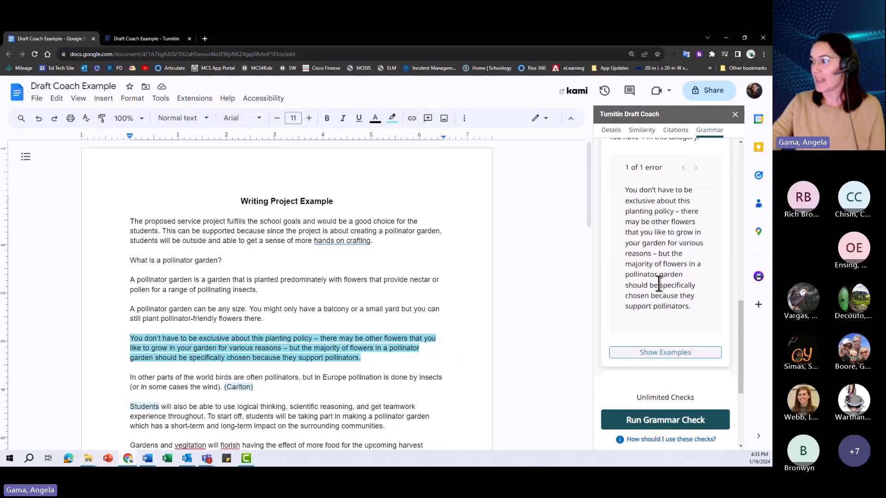
click(665, 354)
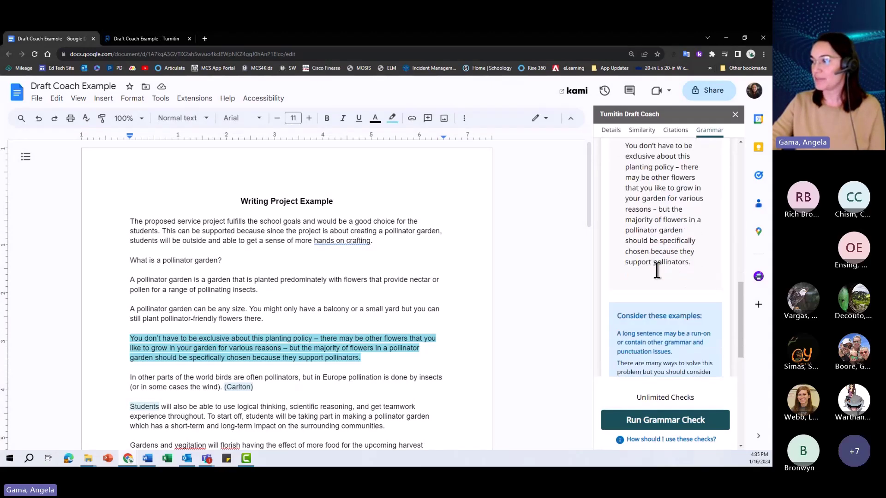
scroll(653, 268, down, 1)
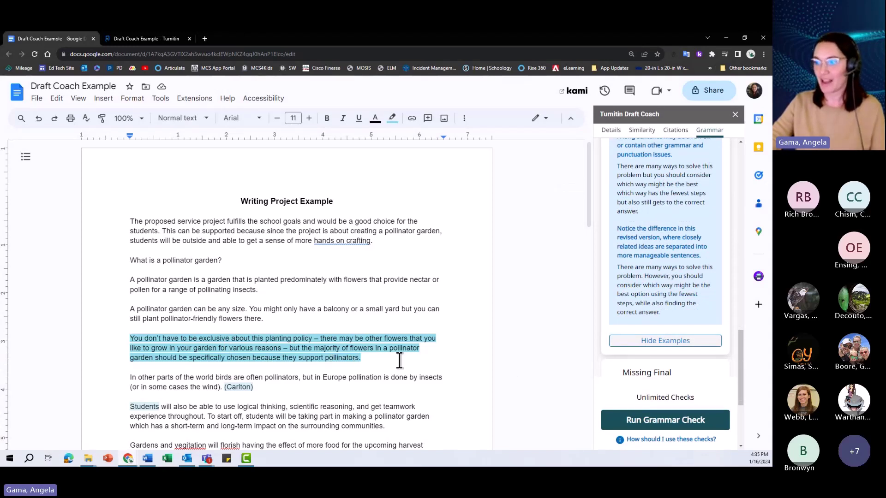
scroll(683, 277, down, 3)
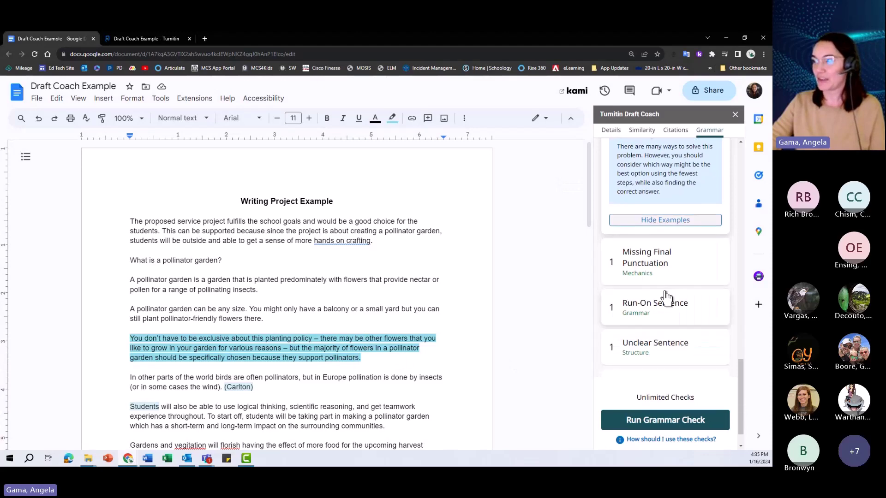
scroll(665, 261, up, 2)
click(290, 354)
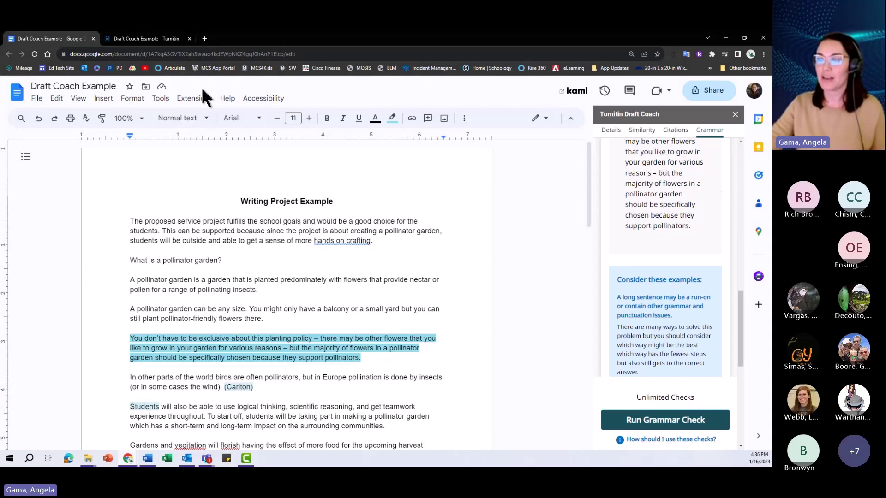
click(195, 98)
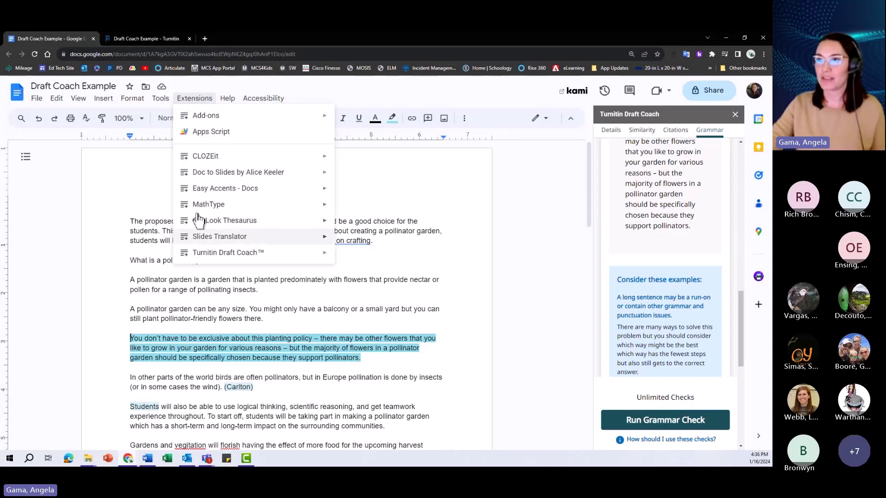
click(141, 198)
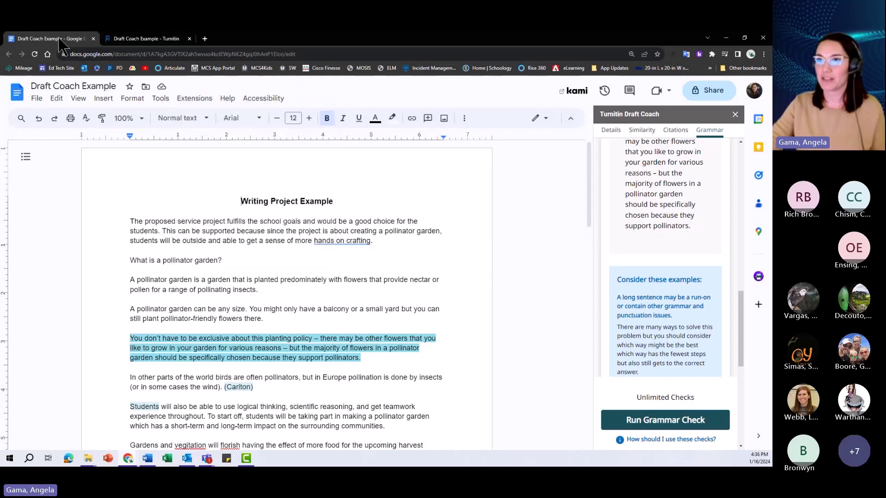